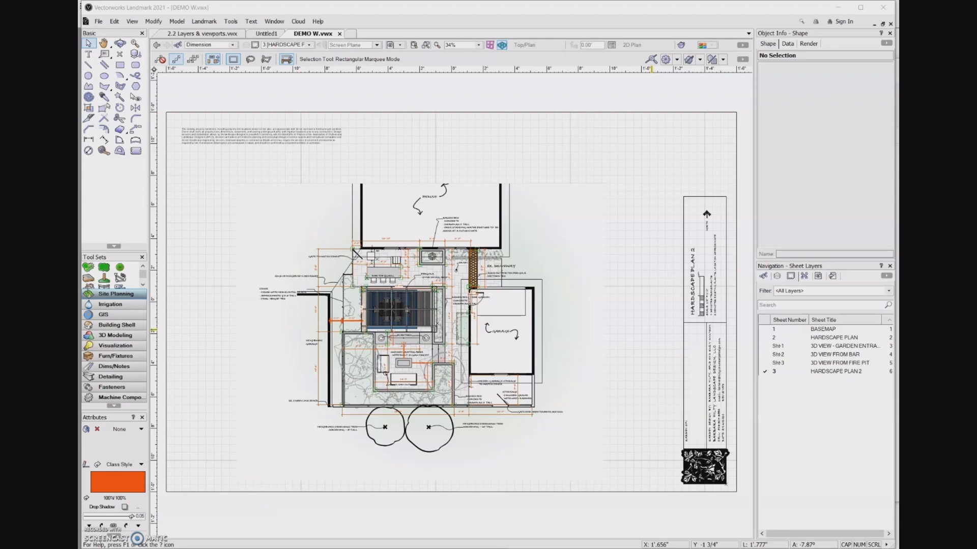
- Make the TEXT design layer active and review the scales assigned to the design layers in the Organization settings
left_click(774, 275)
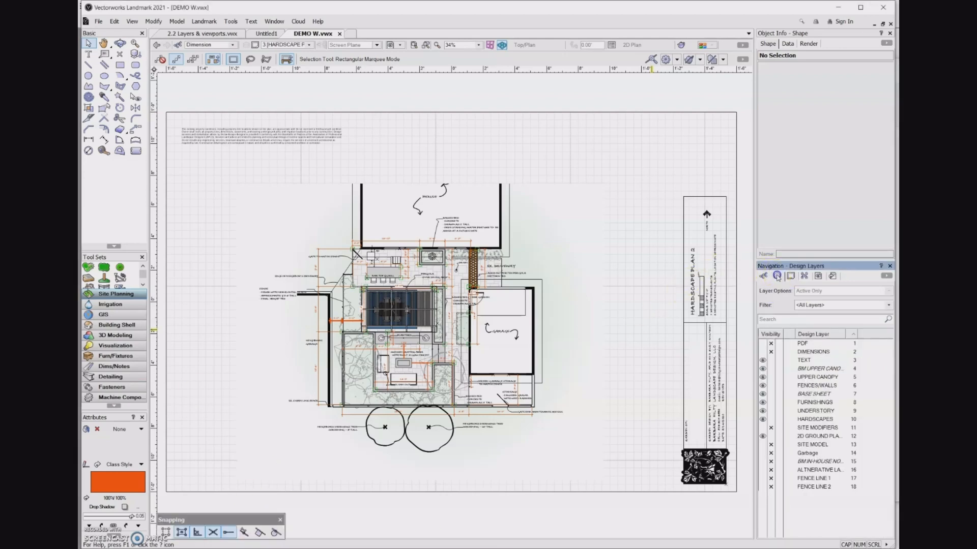
left_click(789, 361)
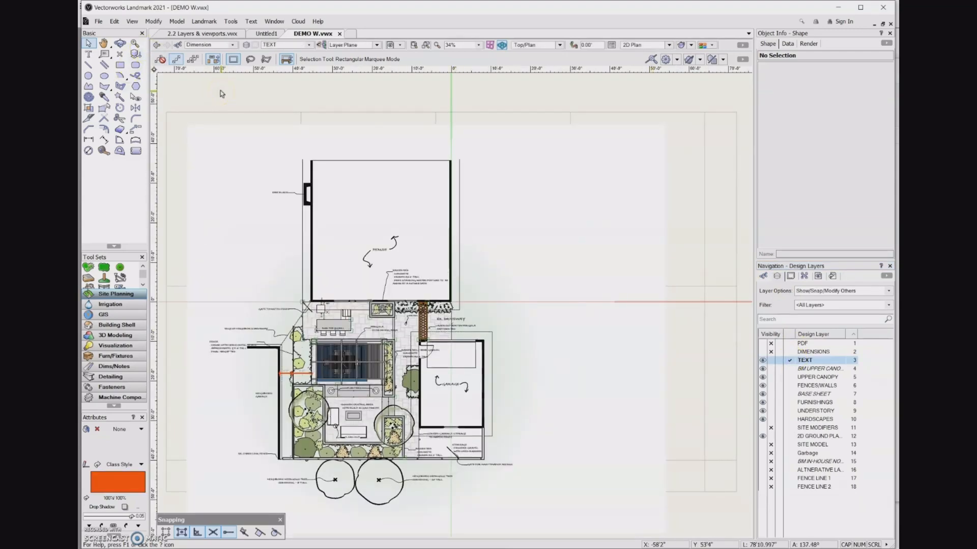
left_click(246, 46)
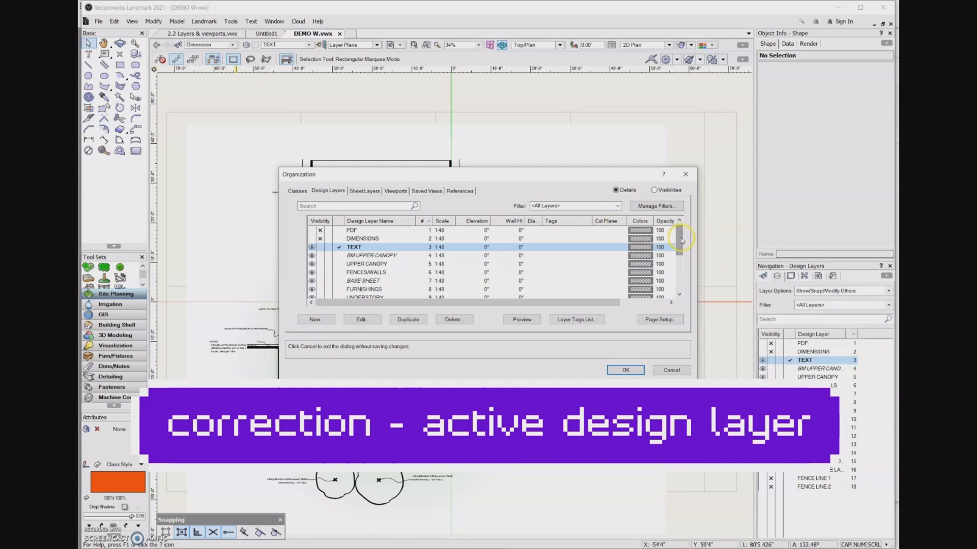
mouse_move(680, 239)
left_mouse_down()
mouse_move(681, 284)
mouse_move(678, 234)
left_mouse_up()
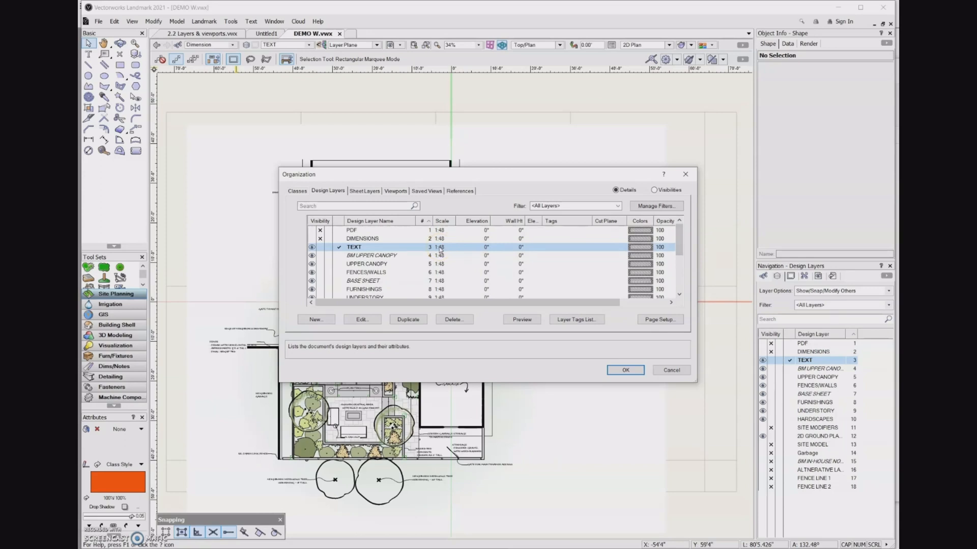
scroll(450, 249, "down", 1)
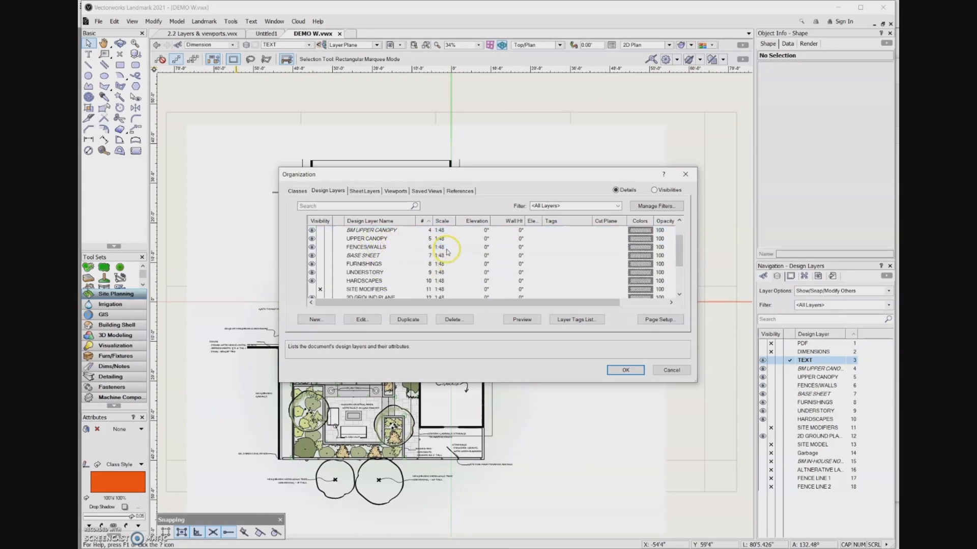
- Make FURNISHINGS the active design layer and set its layer scale to 1/8"
left_click(340, 265)
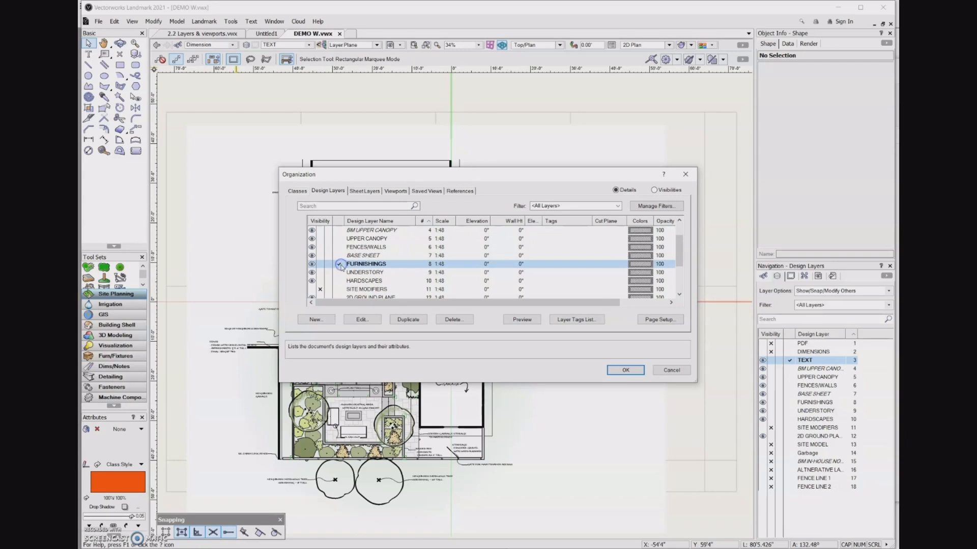
left_click(361, 319)
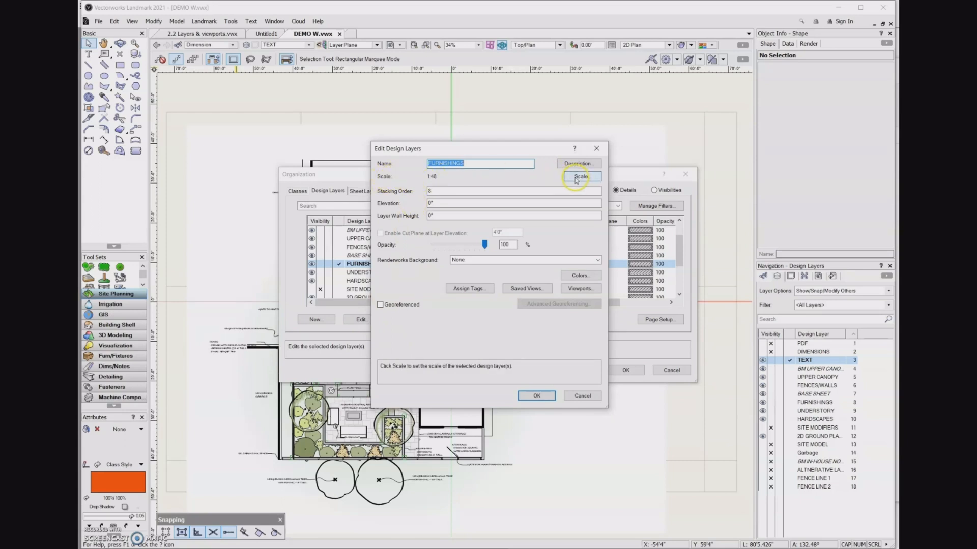
left_click(578, 178)
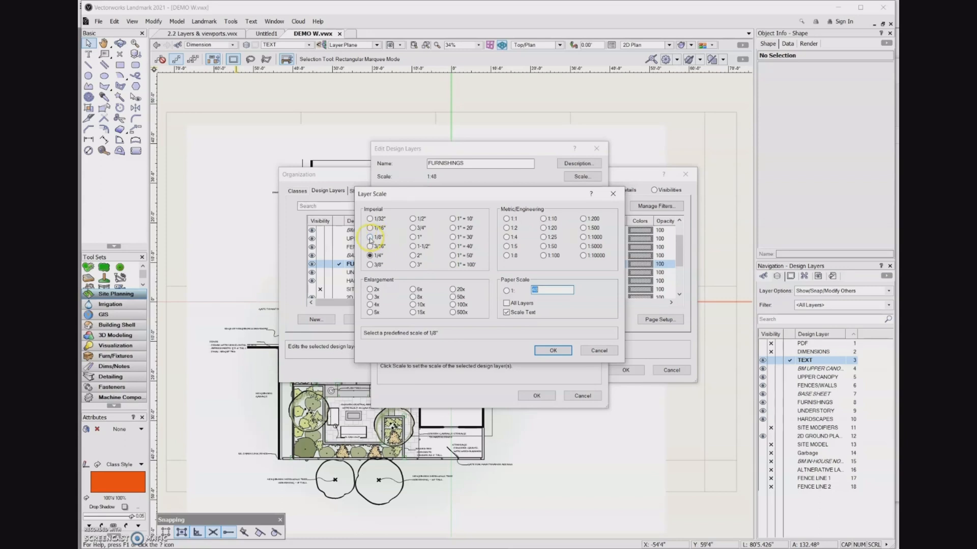
left_click(369, 237)
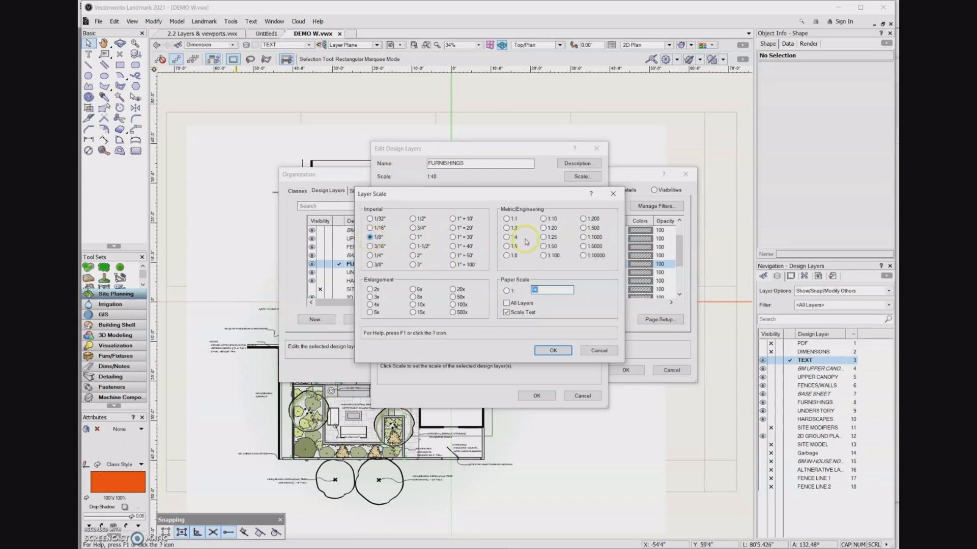
left_click(553, 351)
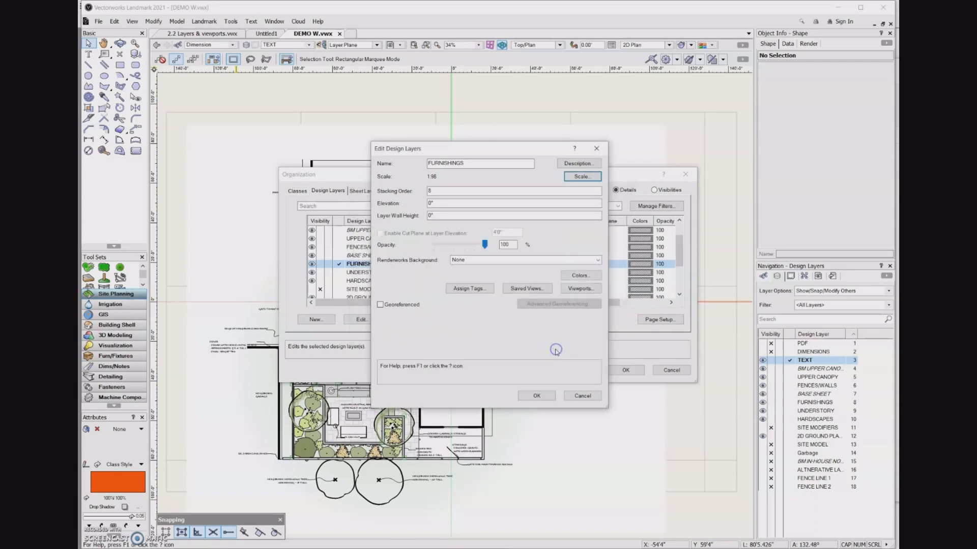
left_click(546, 400)
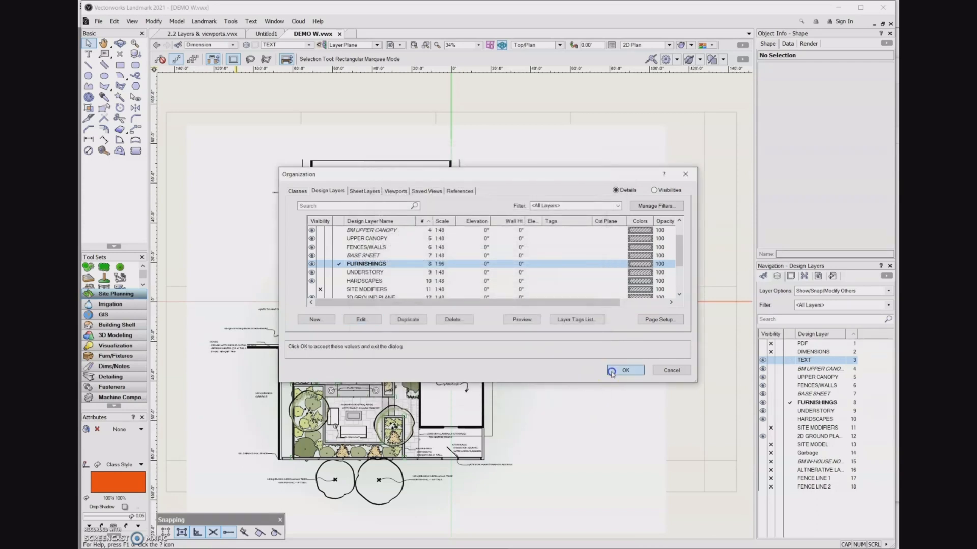
left_click(623, 370)
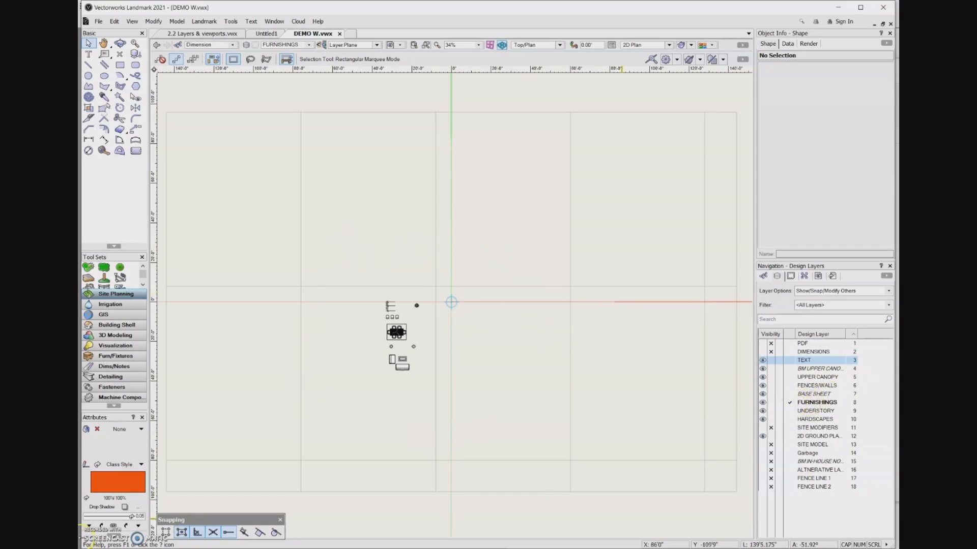
- Check the drawing from the UNDERSTORY layer, then reactivate FURNISHINGS and set the scale to 1/4" (1:48) for all layers
left_click(91, 548)
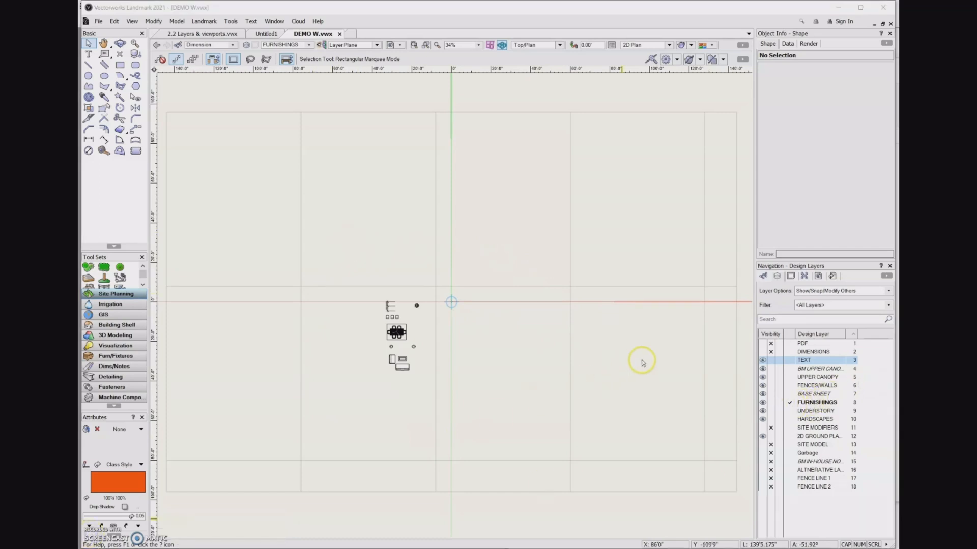
left_click(791, 412)
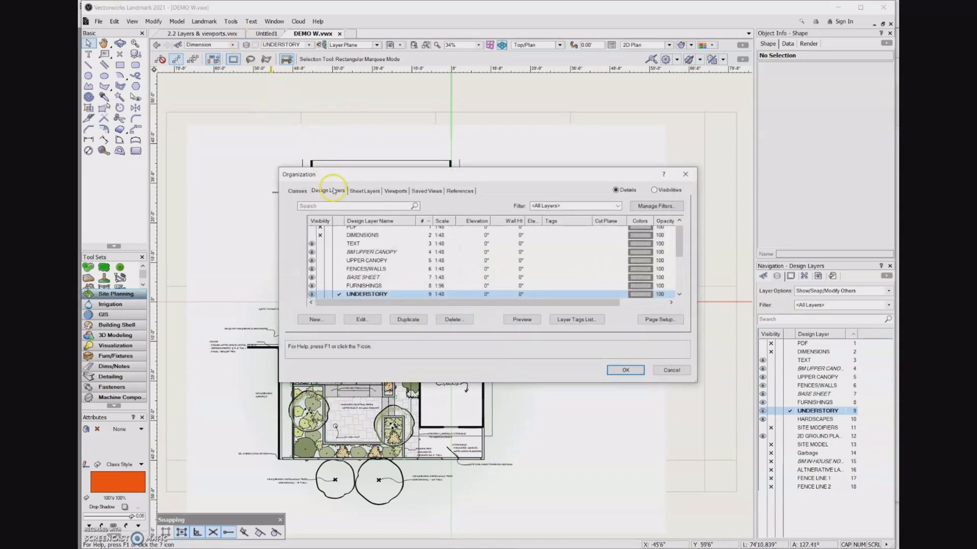
left_click(341, 285)
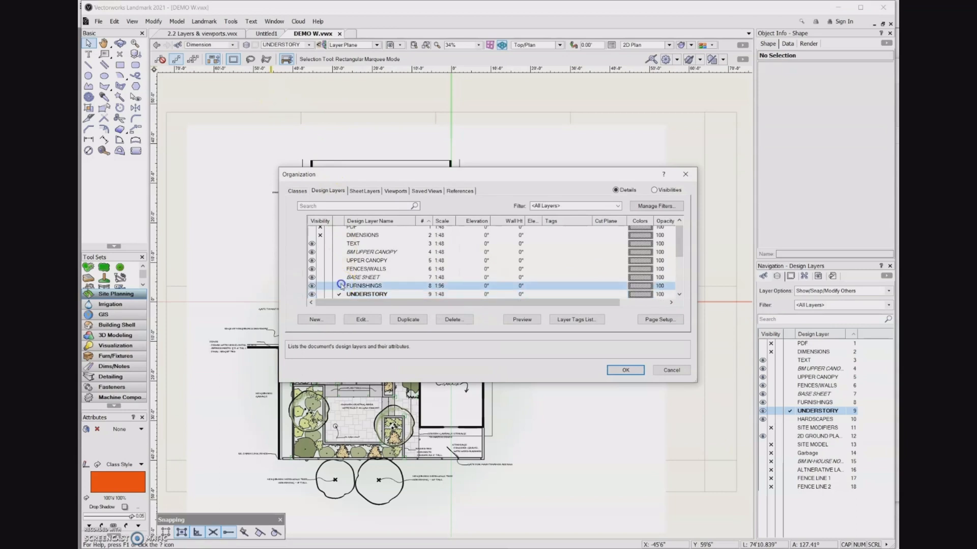
left_click(338, 286)
left_click(359, 319)
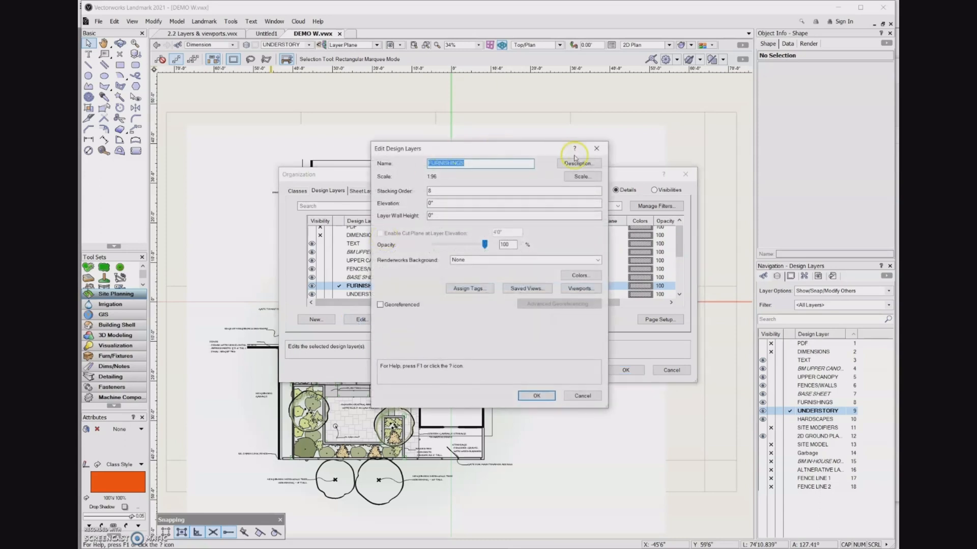
left_click(583, 177)
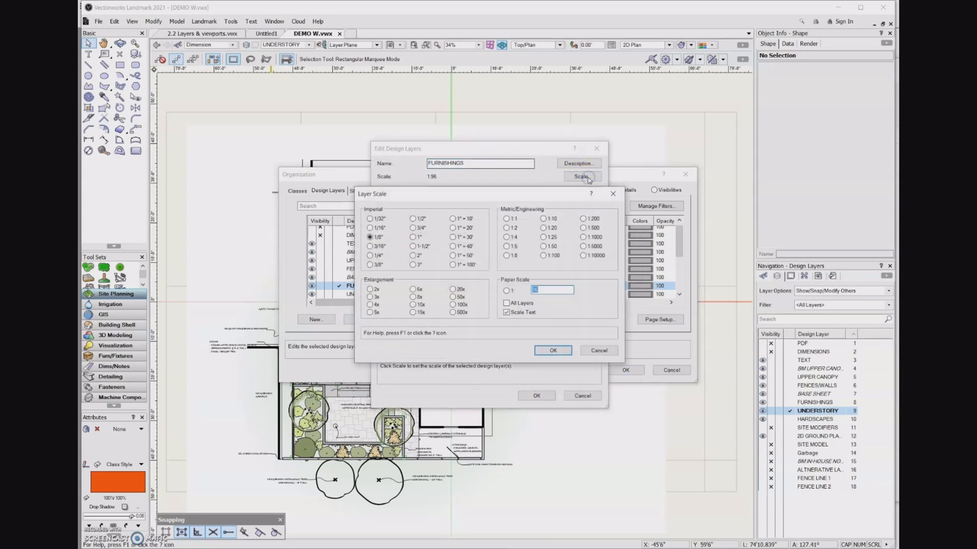
left_click(370, 256)
left_click(512, 288)
left_click(506, 304)
left_click(552, 351)
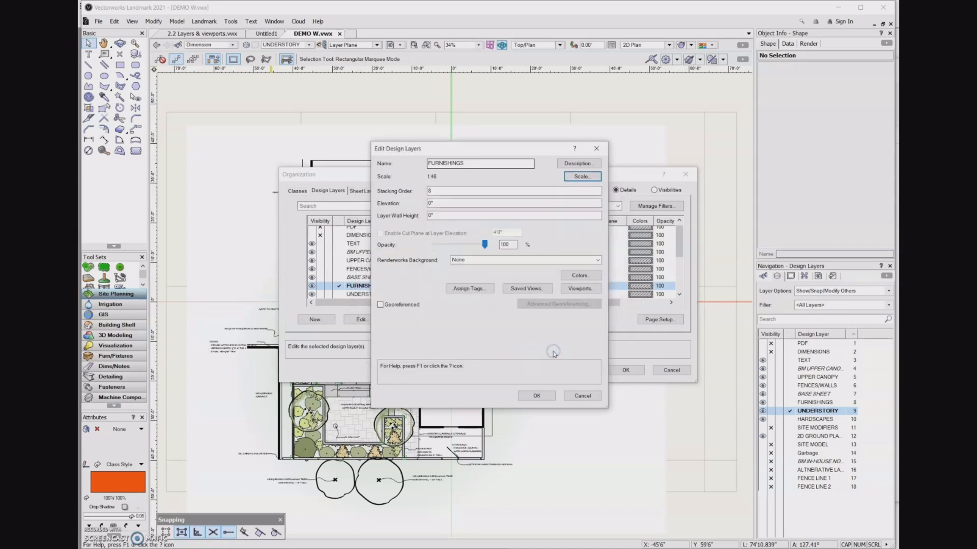
left_click(538, 395)
left_click(619, 371)
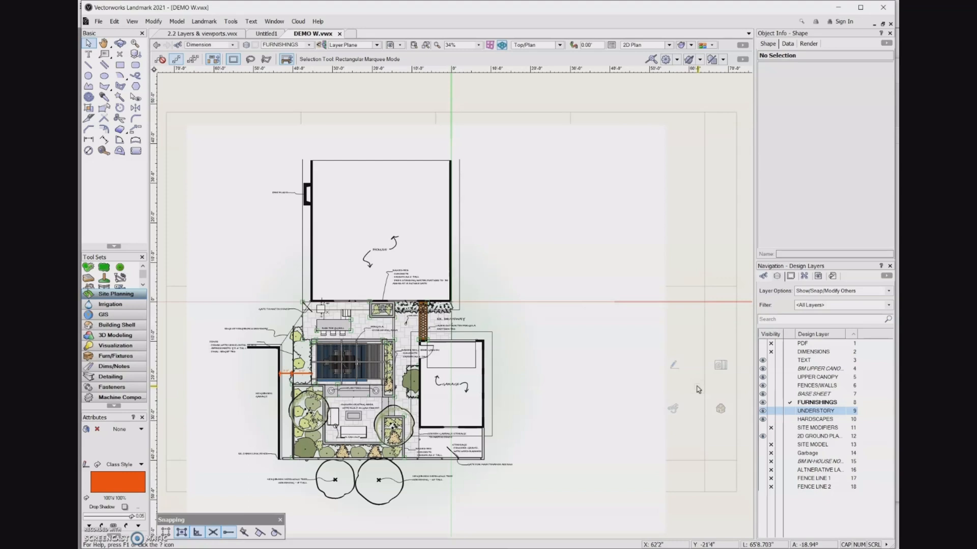
- View the BASEMAP sheet layer, then return to the FURNISHINGS design layer
left_click(790, 276)
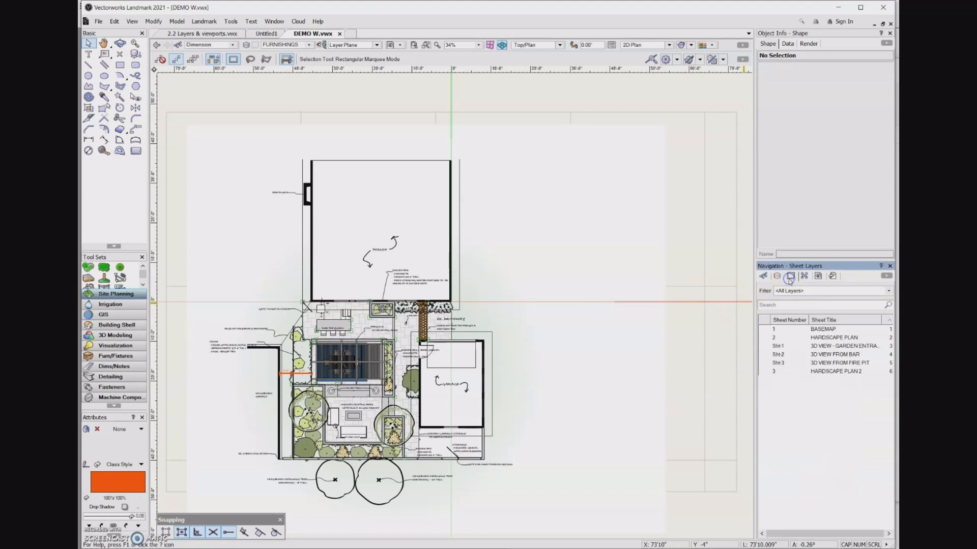
left_click(764, 329)
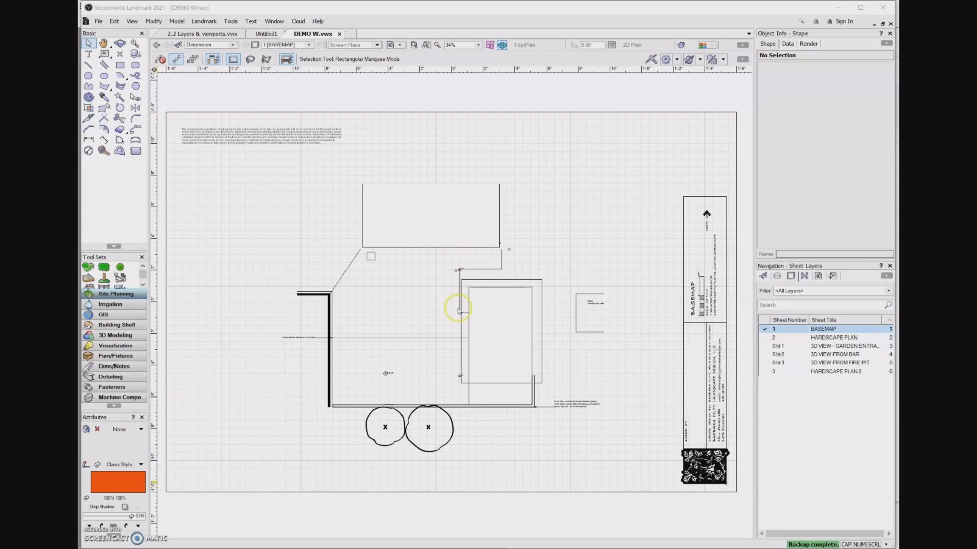
left_click(776, 276)
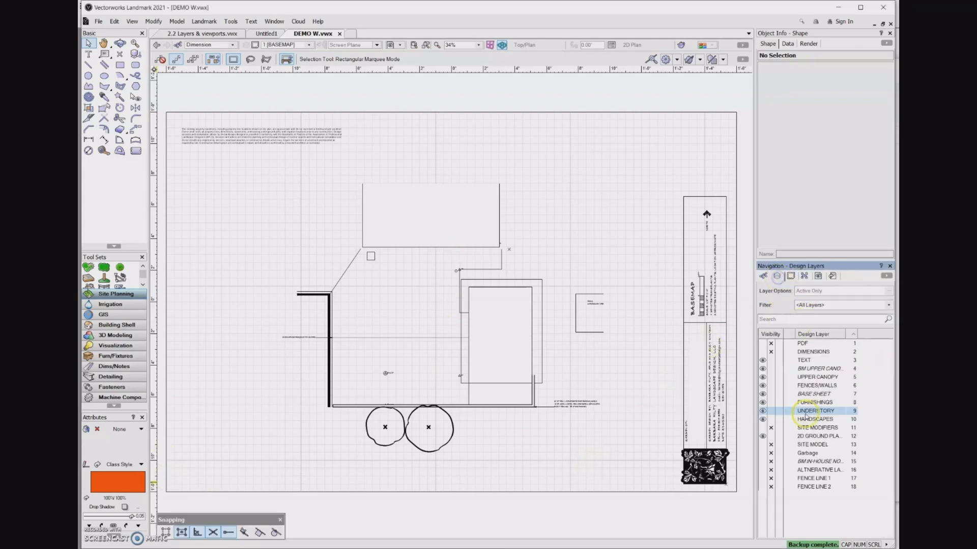
left_click(790, 402)
scroll(557, 422, "down", 2)
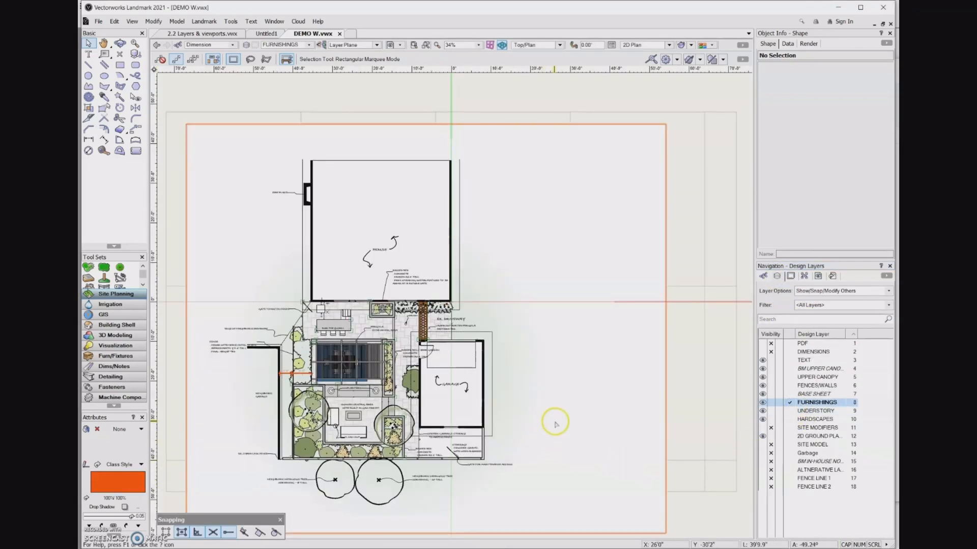
- Create a 10' by 10' rectangle on the FURNISHINGS design layer and place it in the empty area beside the house
left_click(120, 65)
double_click(120, 66)
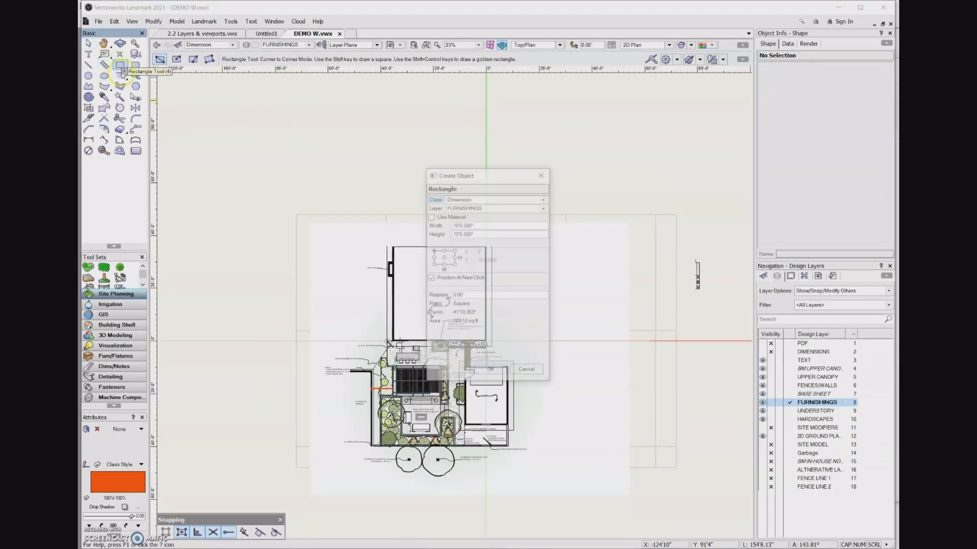
double_click(473, 230)
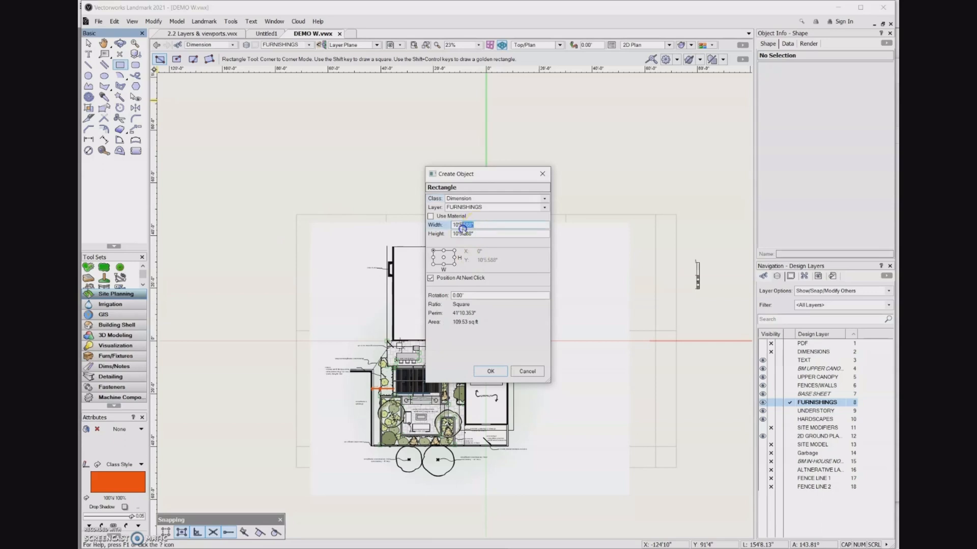
type("10'")
key("Tab")
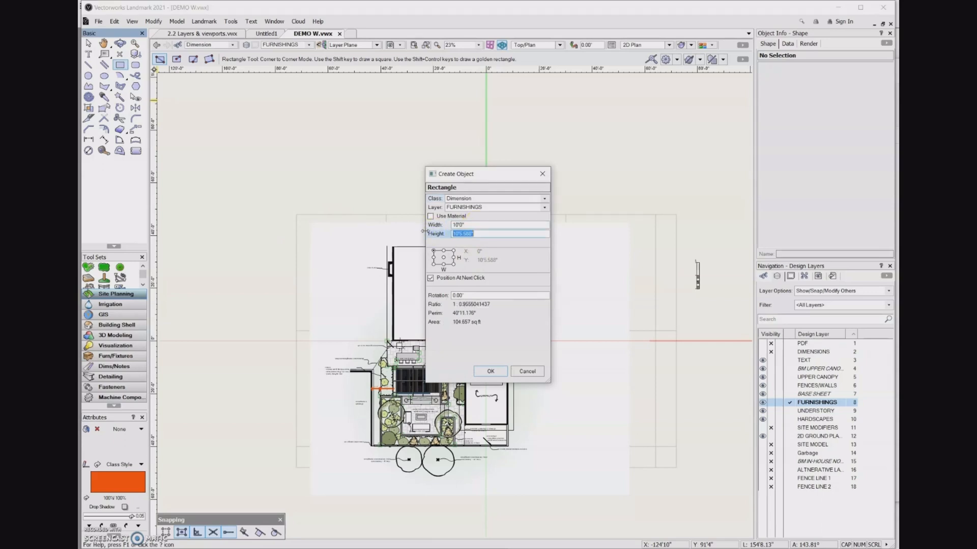
type("'01")
key("BackSpace")
key("BackSpace")
key("BackSpace")
type("10'")
left_click(498, 375)
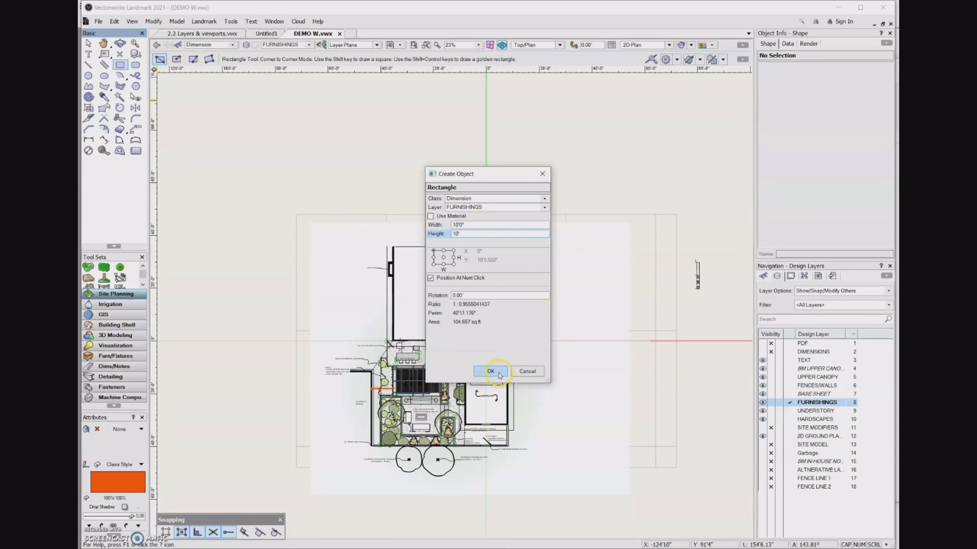
left_click(552, 291)
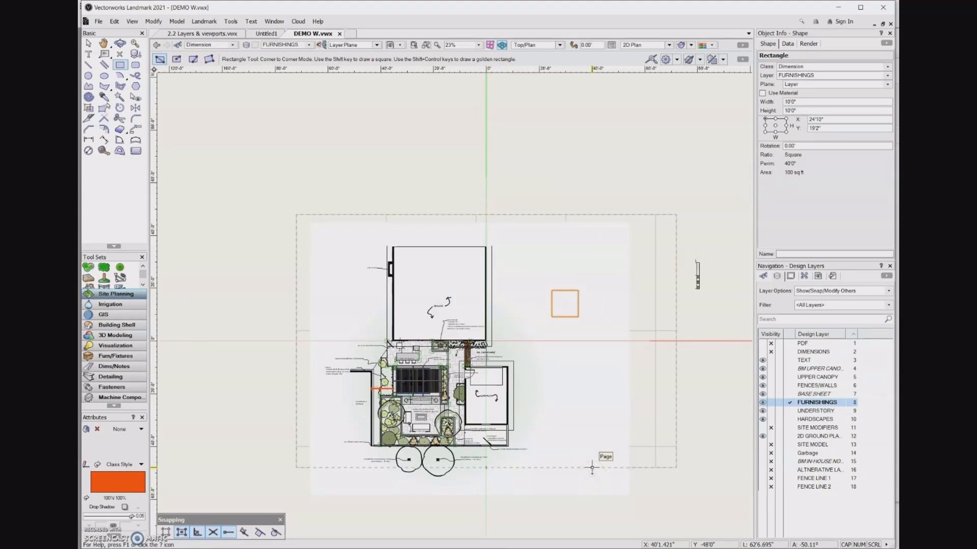
- Activate the BASEMAP sheet layer and place a 10' by 10' rectangle starting just outside the page's upper-left corner
left_click(790, 276)
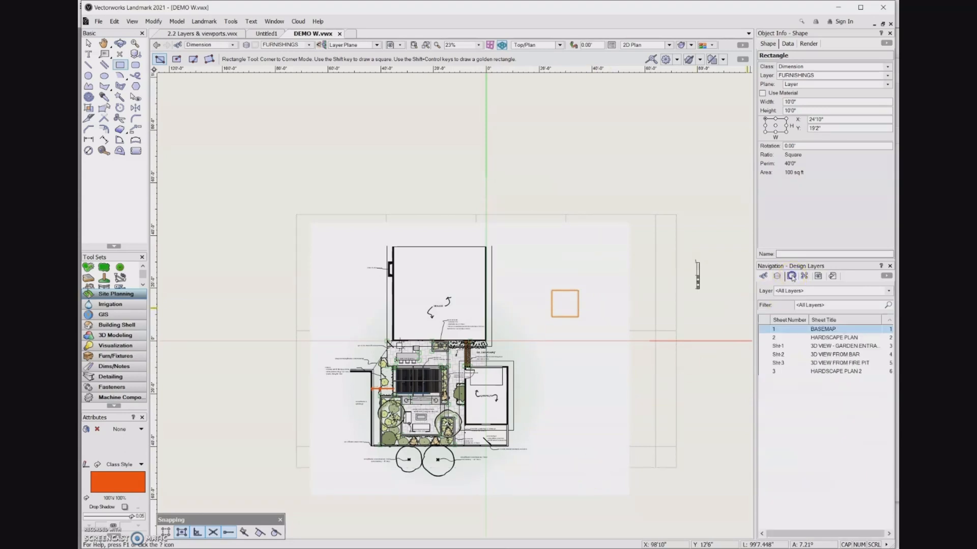
left_click(766, 330)
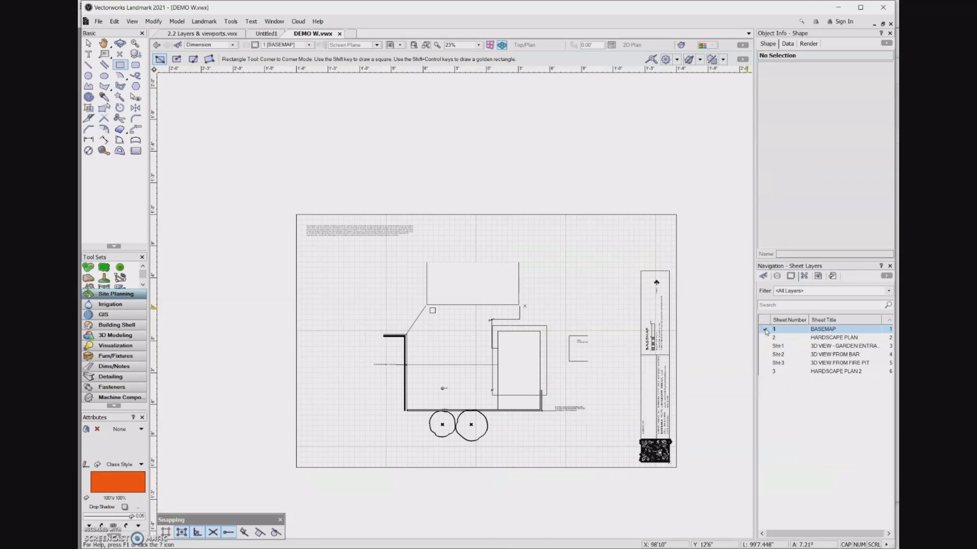
double_click(122, 65)
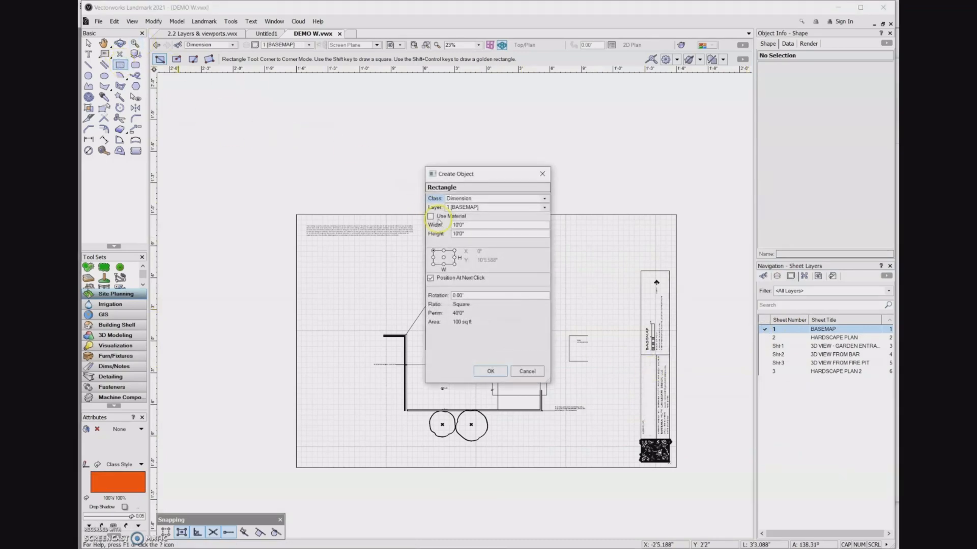
left_click(469, 226)
left_click(491, 371)
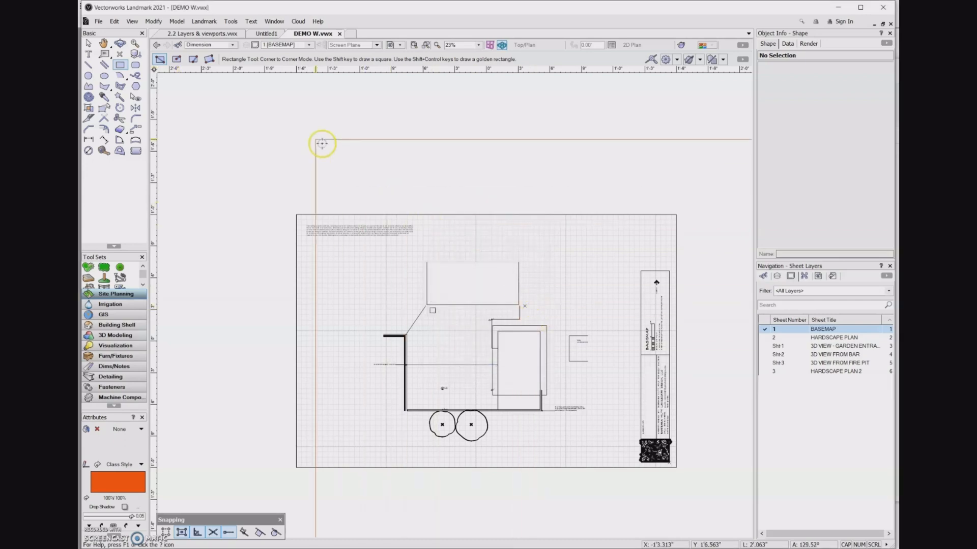
left_click(287, 129)
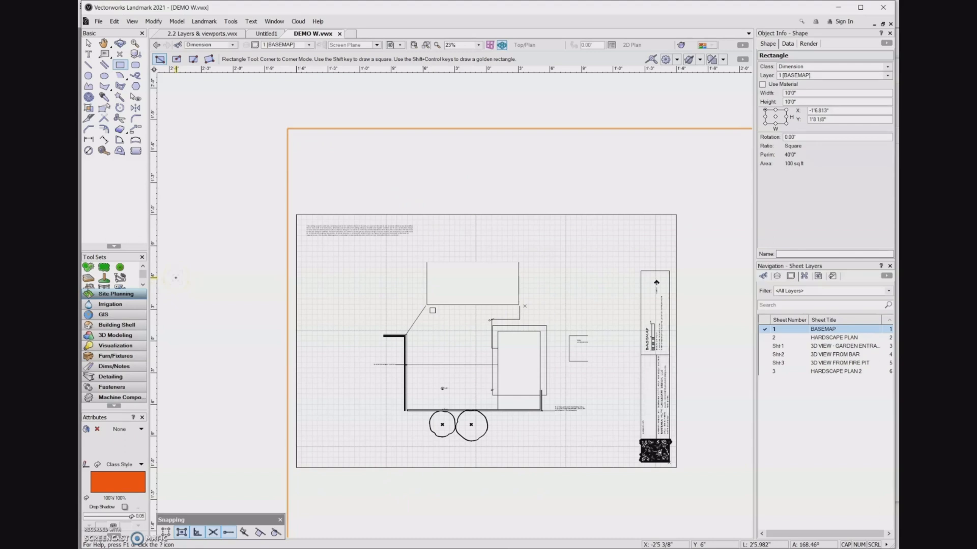
- View the full extent of the rectangle on the BASEMAP sheet layer and delete it
left_click(426, 44)
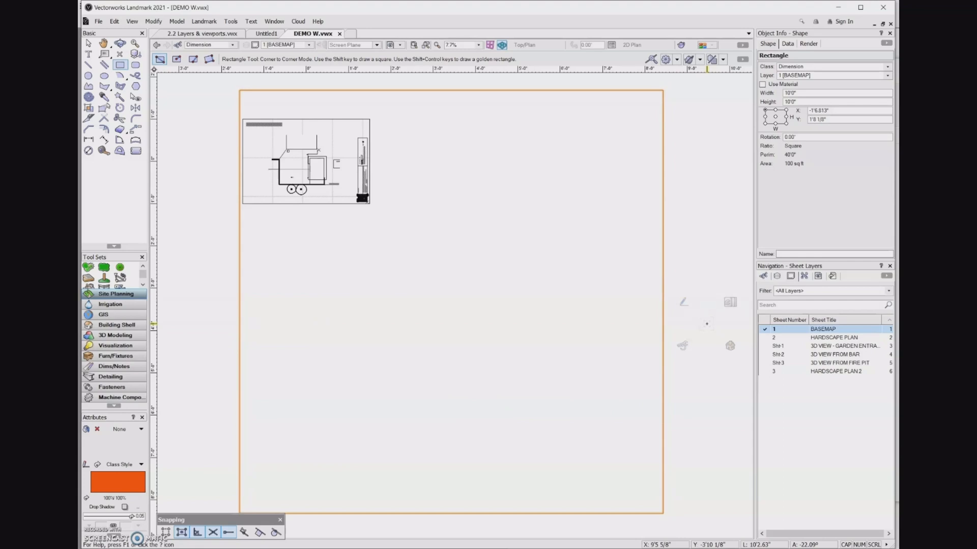
key("Delete")
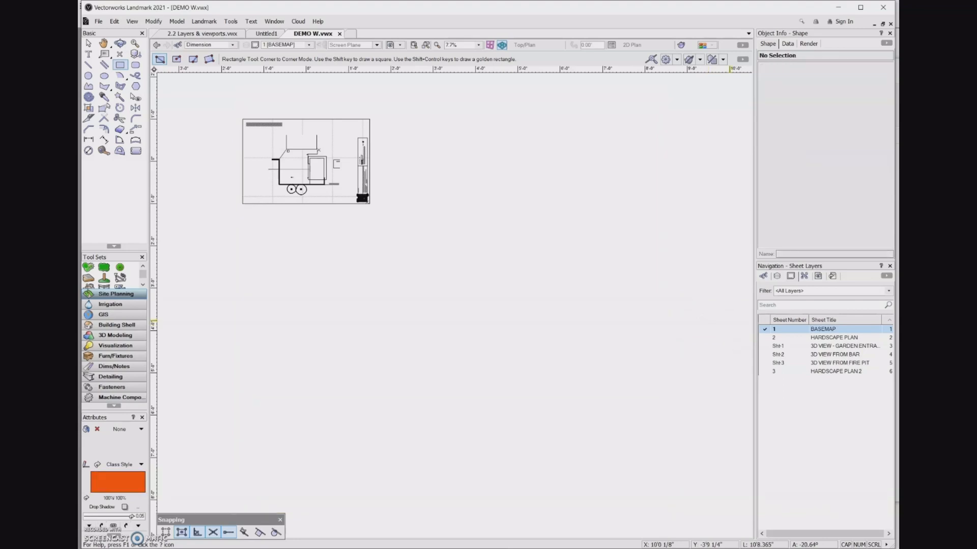
- Delete the 10' by 10' rectangle from the FURNISHINGS design layer and return to the BASEMAP sheet layer
left_click(777, 277)
left_click(790, 403)
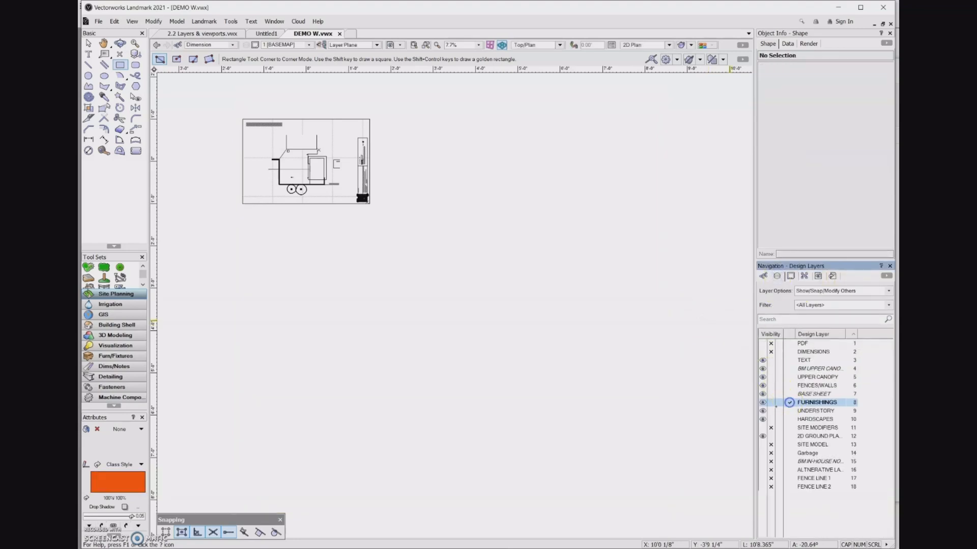
key("Delete")
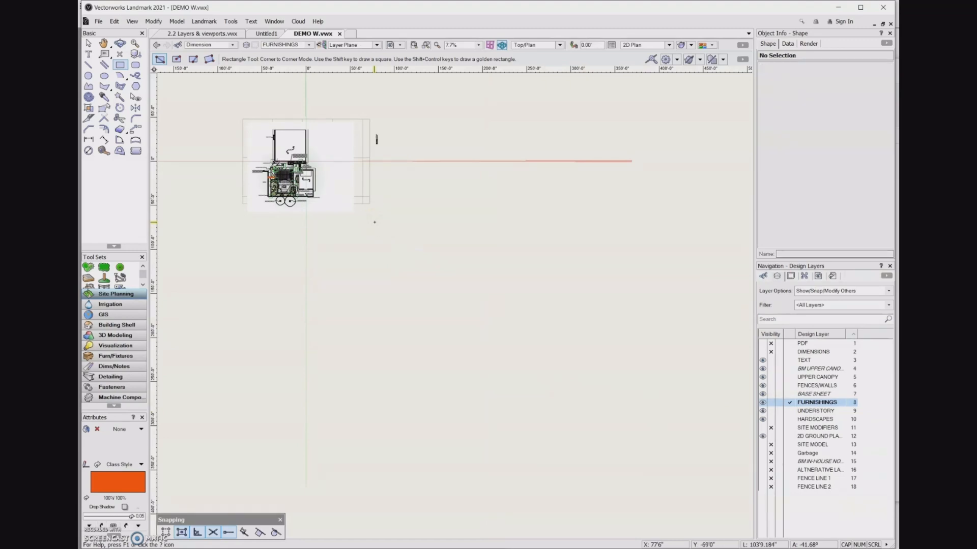
left_click(789, 276)
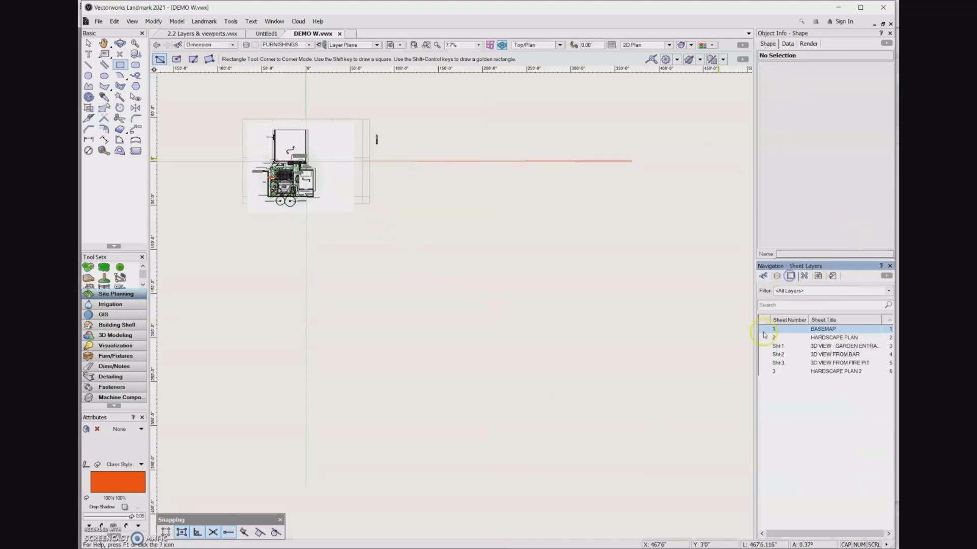
left_click(763, 330)
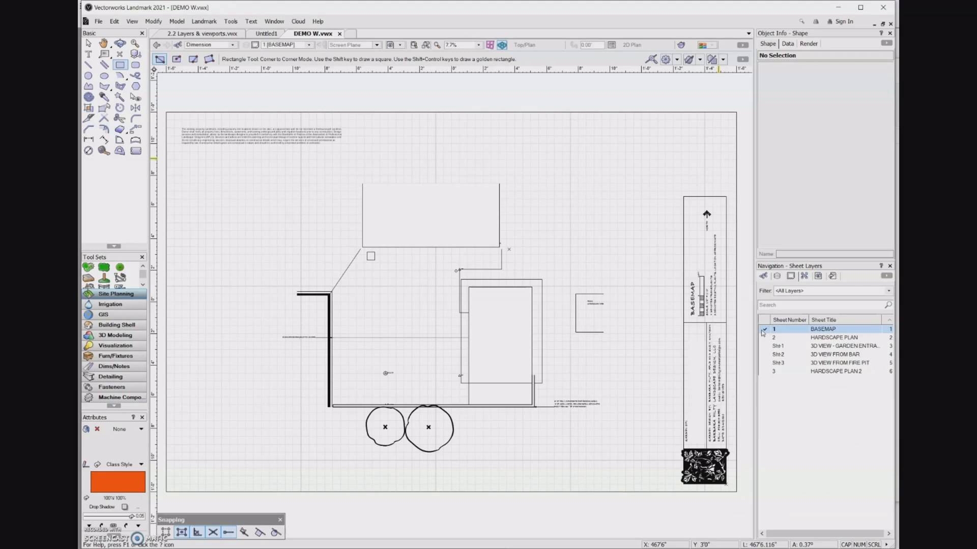
- Select the plan viewport on the BASEMAP sheet layer and set its scale to 1/8"=1'0"
key("x")
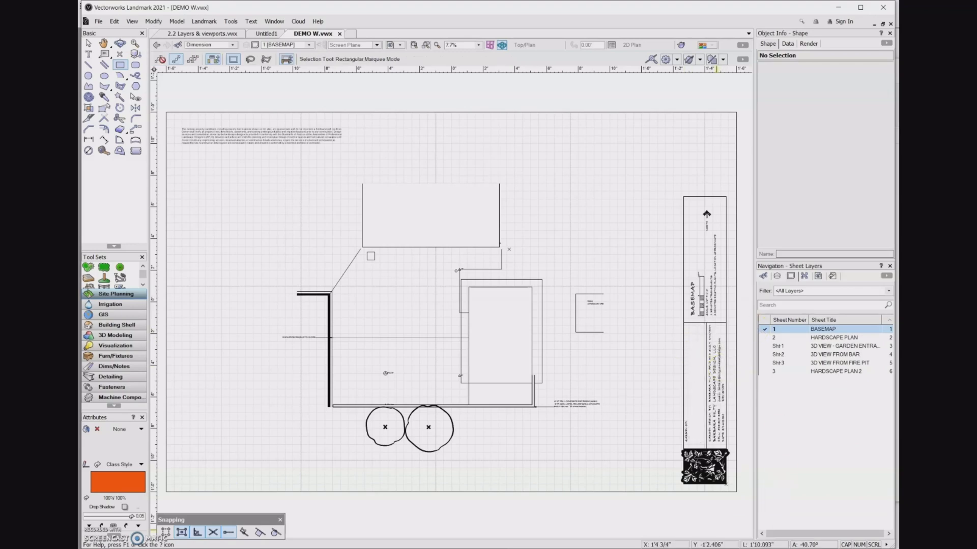
left_click(516, 425)
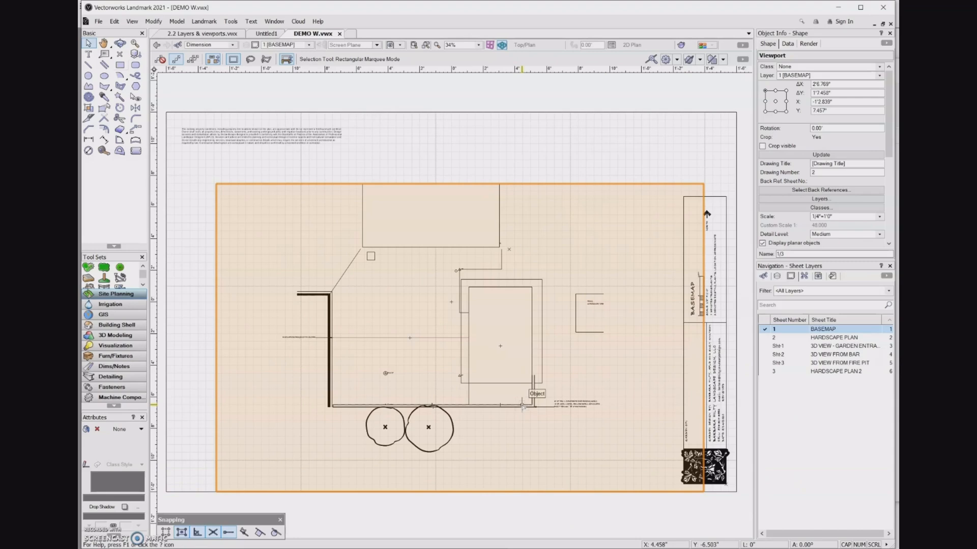
mouse_move(521, 406)
left_click(846, 22)
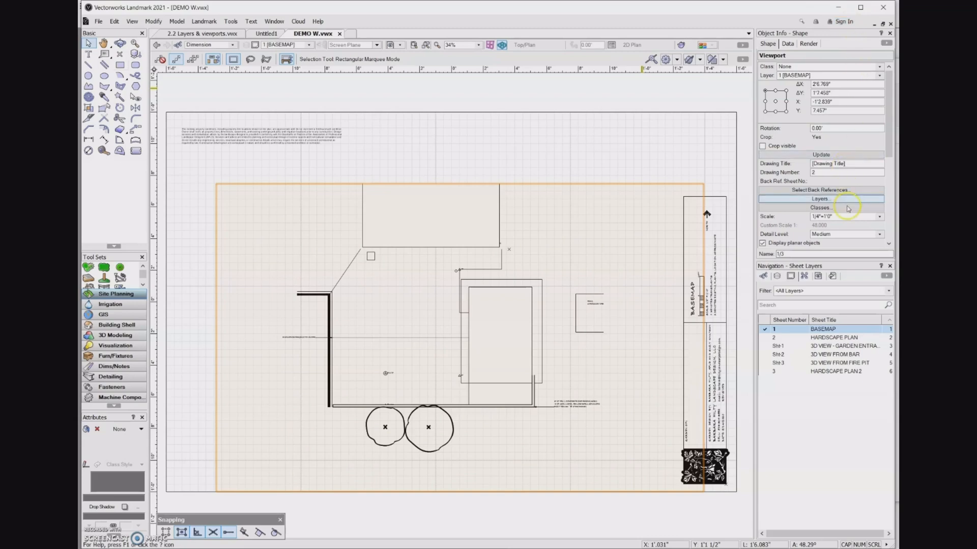
left_click(821, 219)
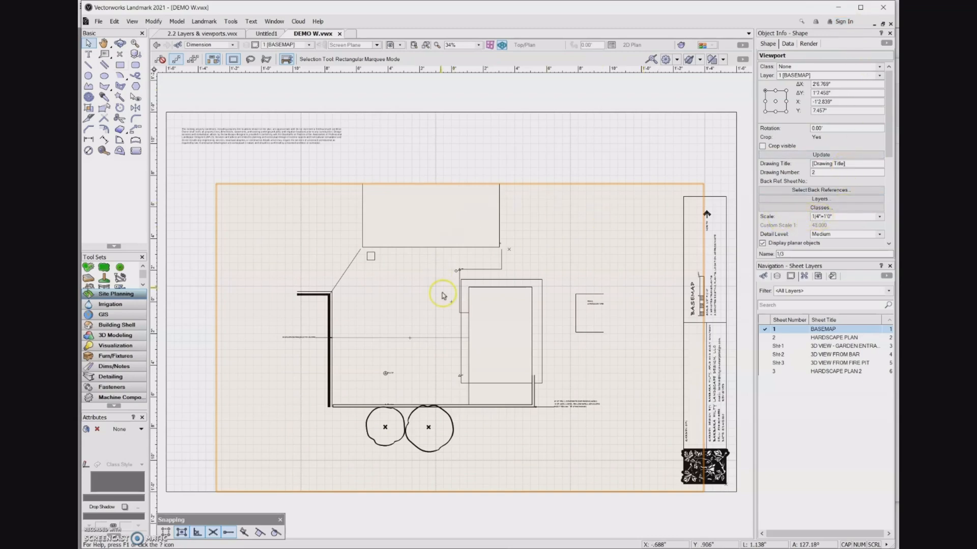
left_click(880, 216)
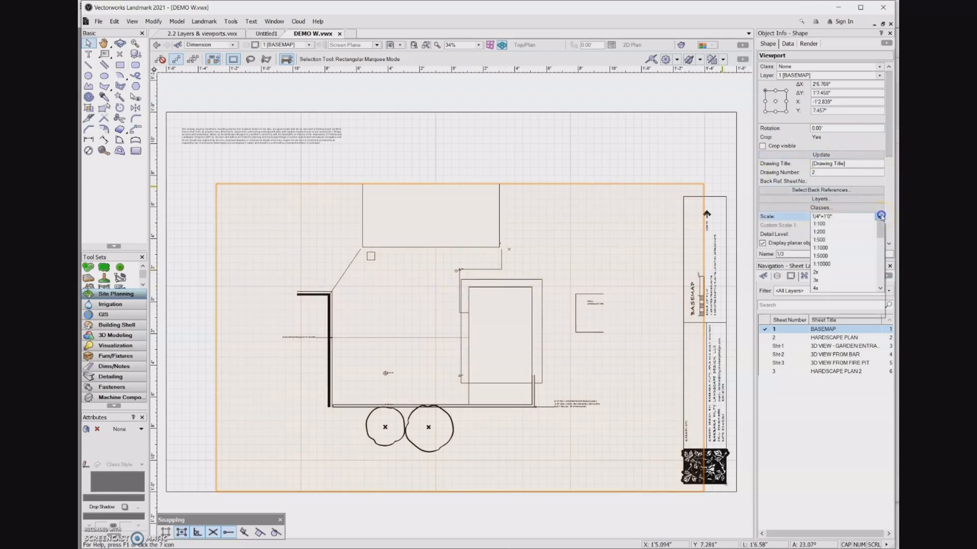
left_click(880, 268)
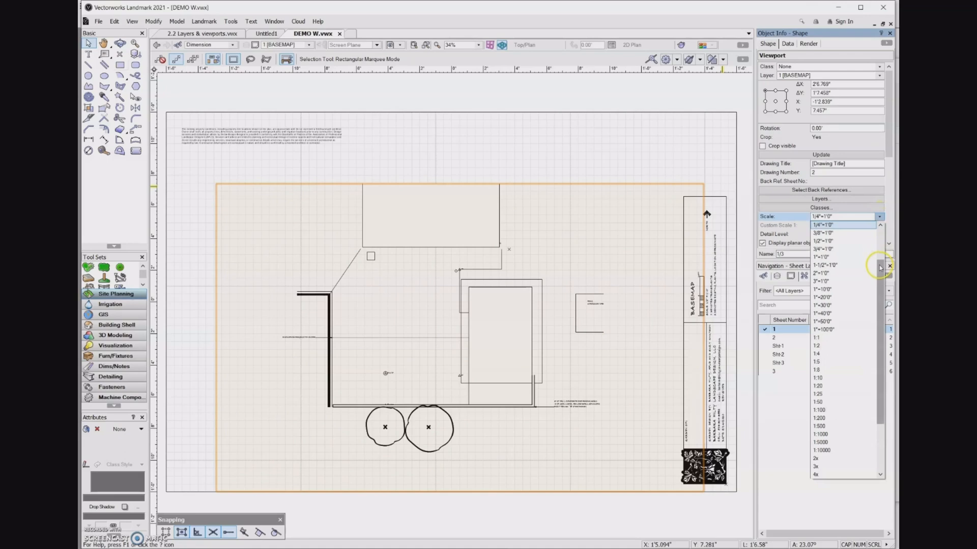
left_click_drag(881, 268, 882, 251)
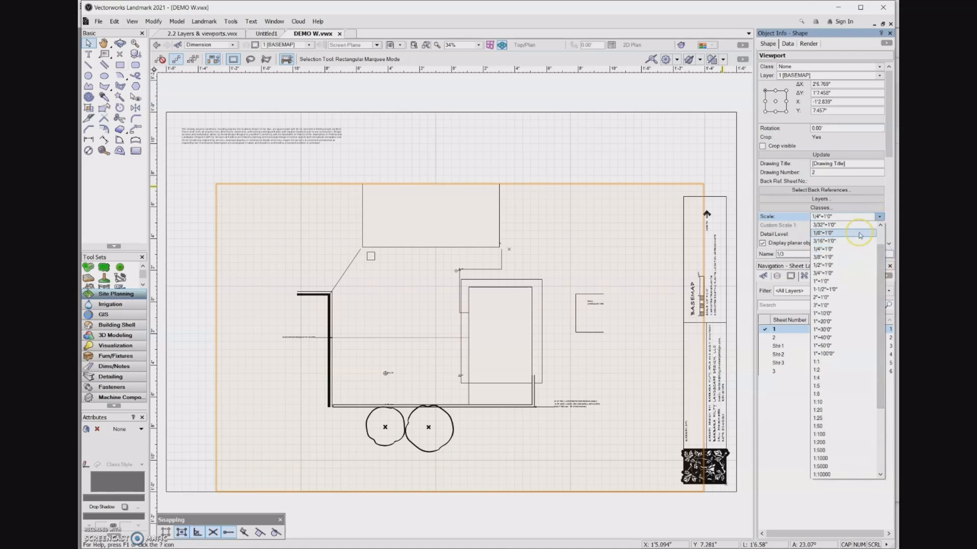
left_click(860, 234)
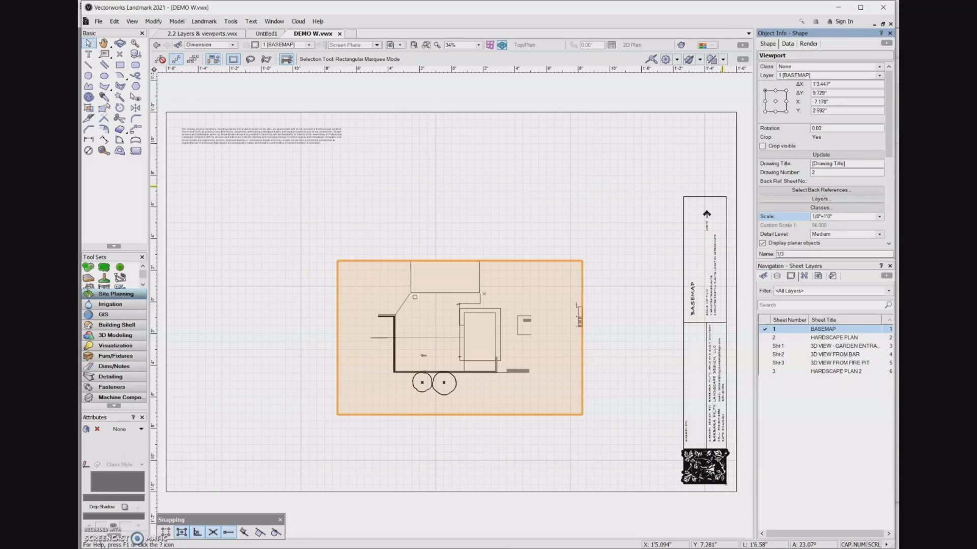
- Switch to Drafting Standards.pdf, examine the standardized scales section, and return to the Vectorworks drawing
key("alt+Tab")
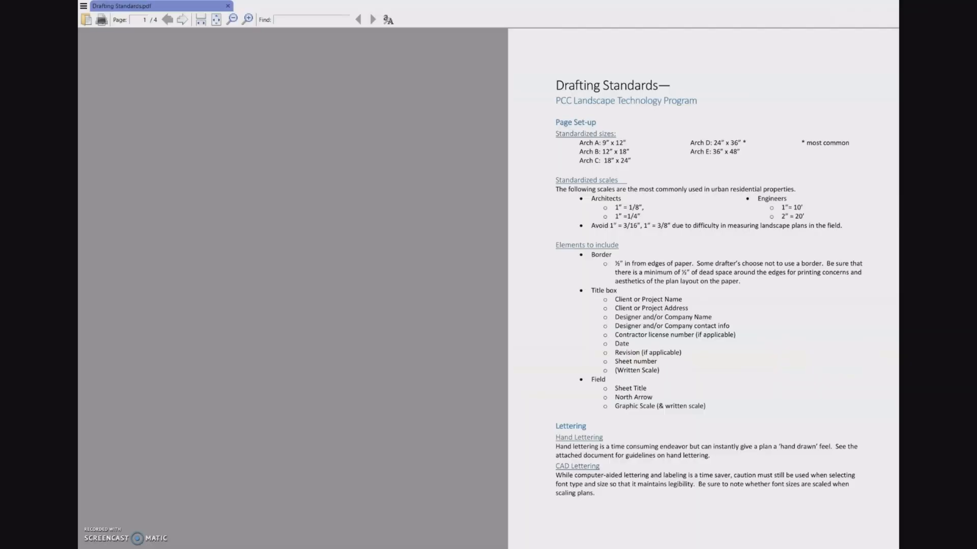
left_click_drag(876, 7, 578, 3)
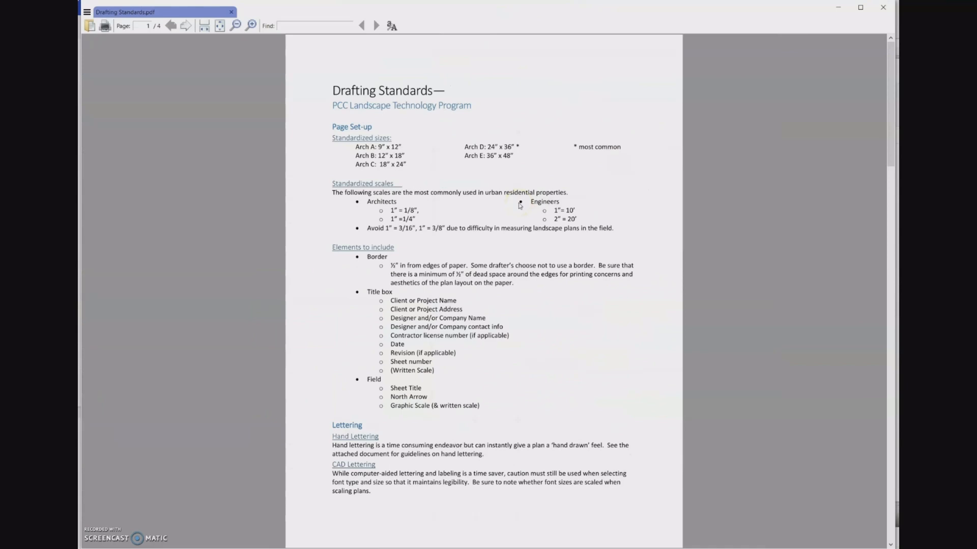
left_click(338, 197)
key("alt+Tab")
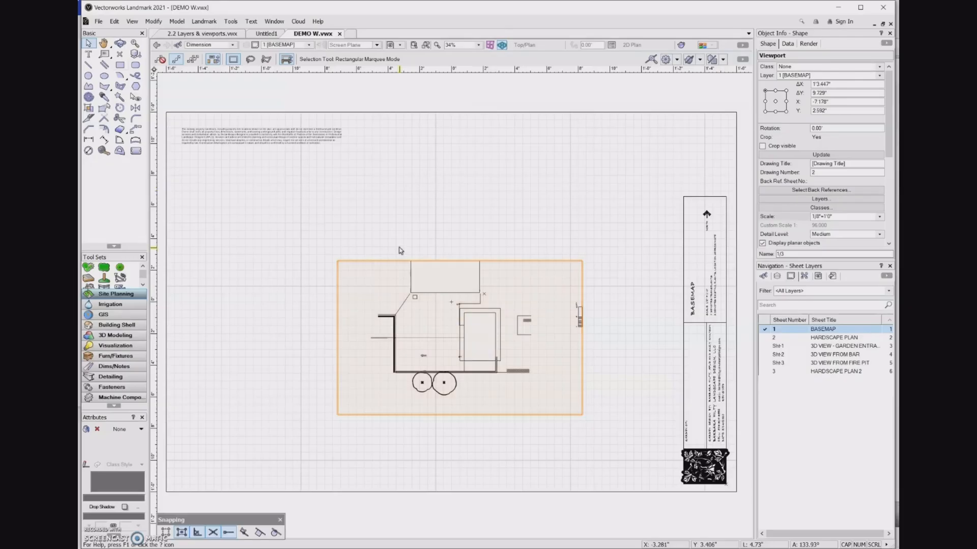